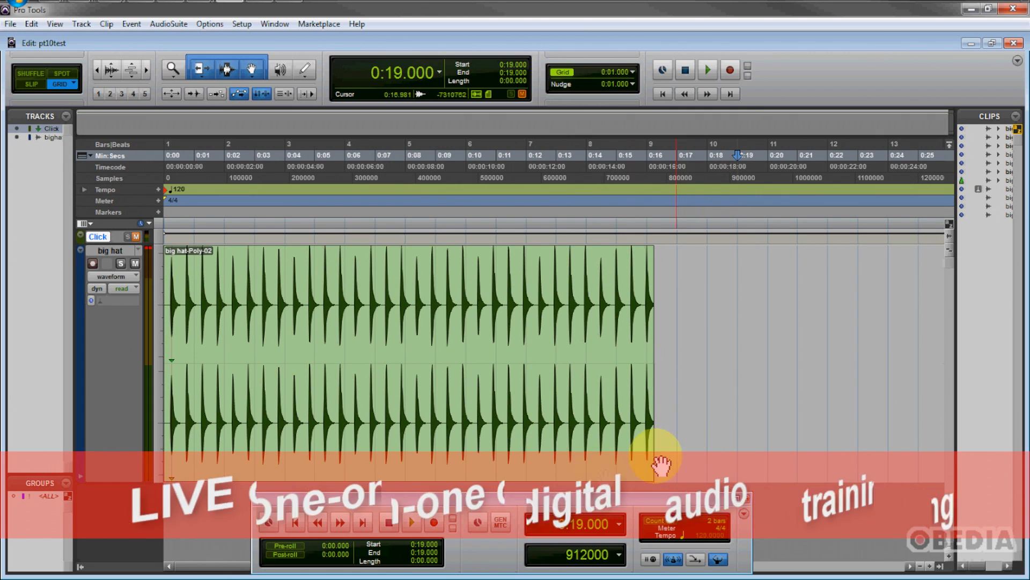
# Duplicate the big hat clip, placing the copy right after the original at about 0:16.747.
pyautogui.moveTo(528, 502); pyautogui.dragTo(525, 502)
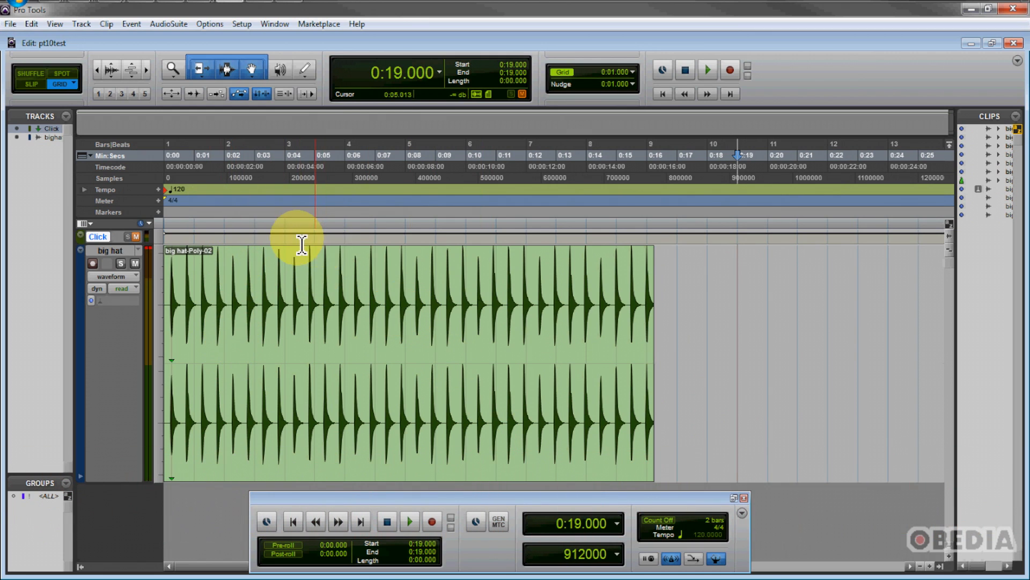
pyautogui.click(298, 417)
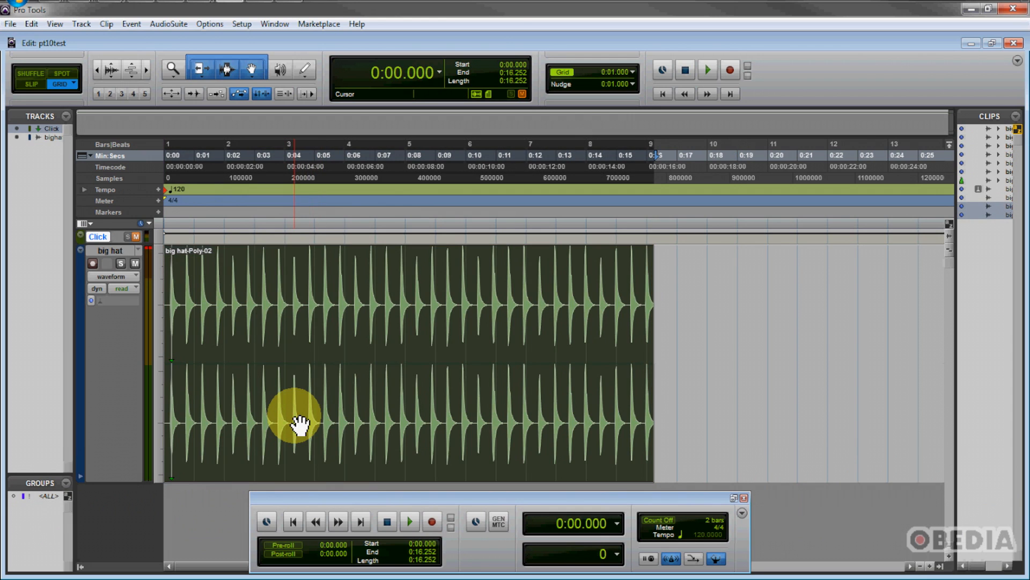
pyautogui.moveTo(299, 424); pyautogui.dragTo(756, 408)
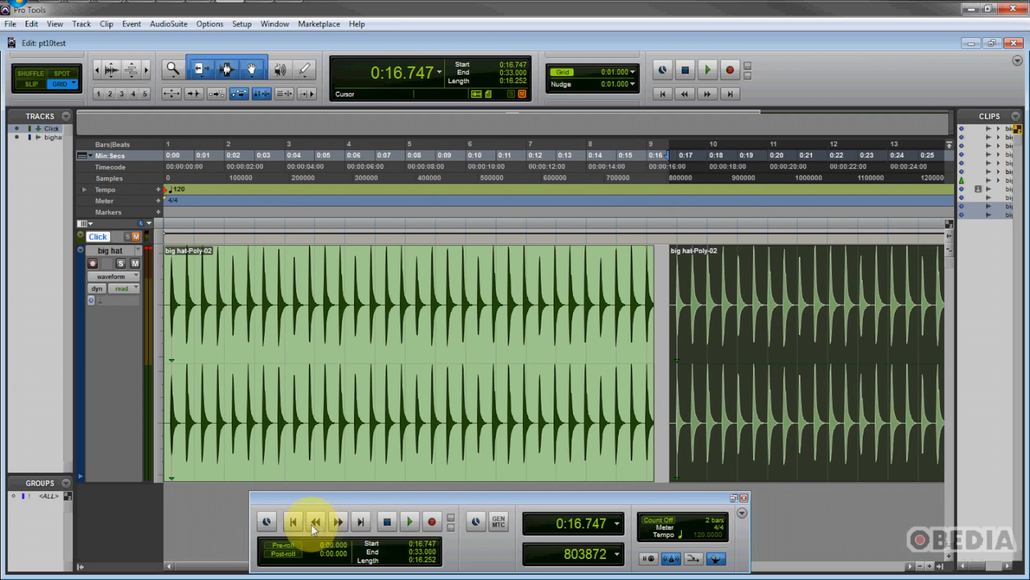
# Return to the session start, play back both clips, and stop playback.
pyautogui.click(293, 522)
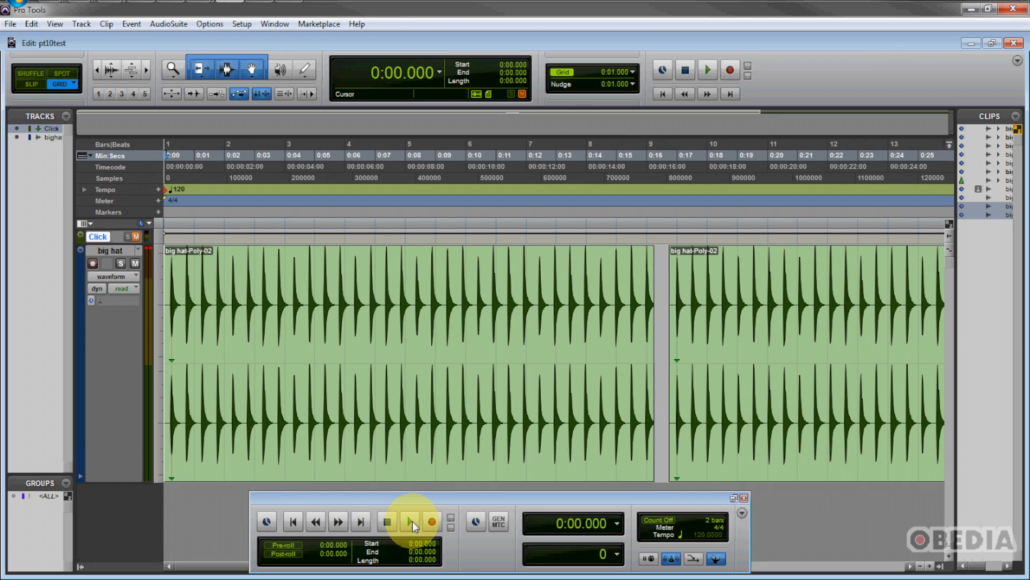
pyautogui.click(411, 522)
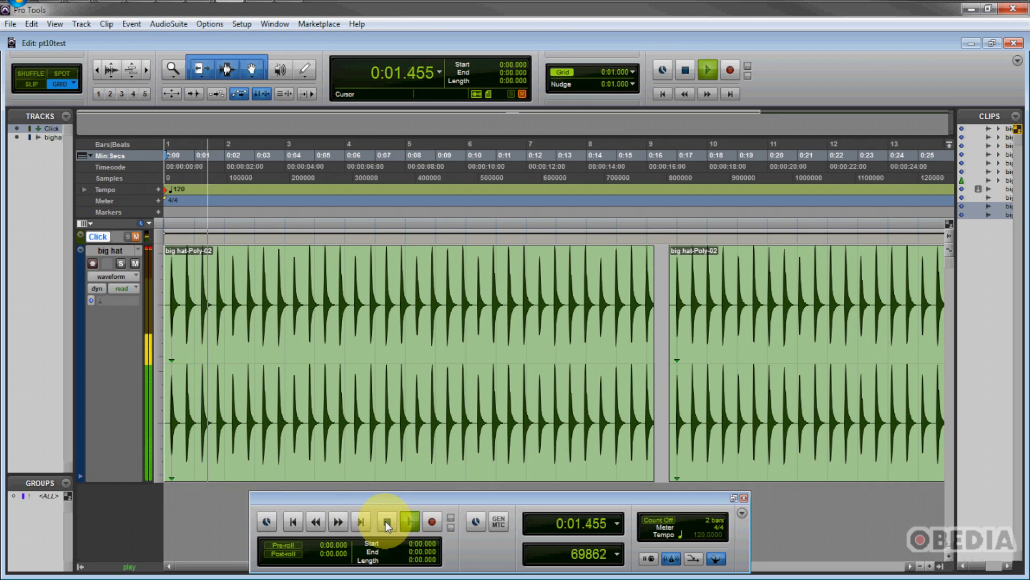
pyautogui.click(386, 520)
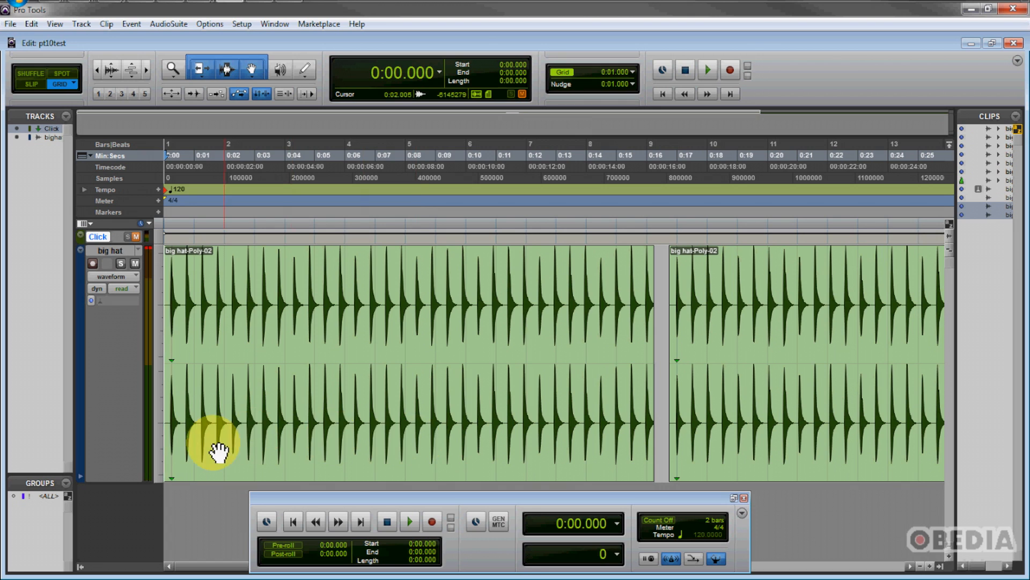
# Enlarge the big hat track and turn on Clip Gain Info display for clips.
pyautogui.moveTo(140, 486); pyautogui.dragTo(137, 514)
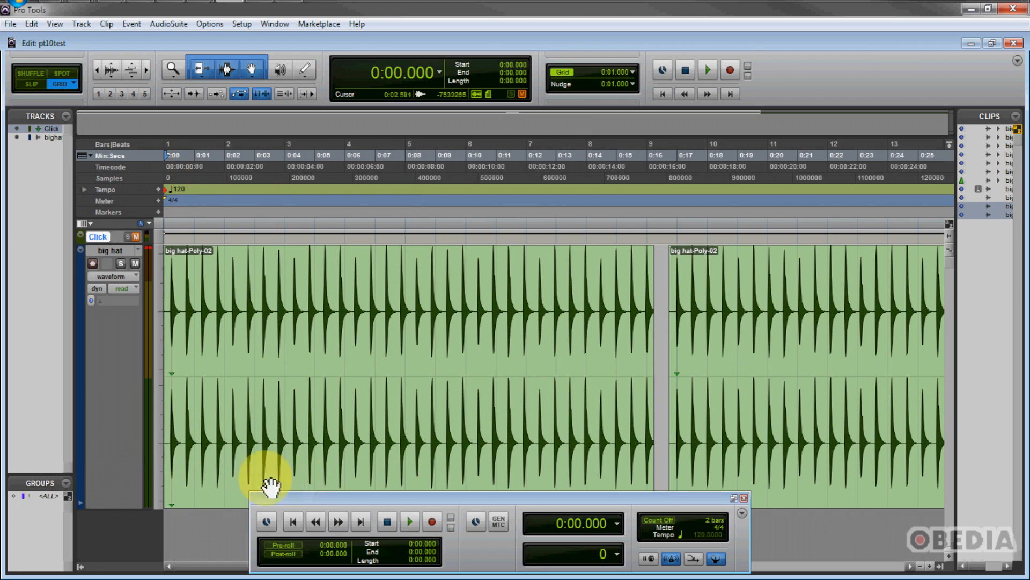
pyautogui.moveTo(358, 501); pyautogui.dragTo(342, 510)
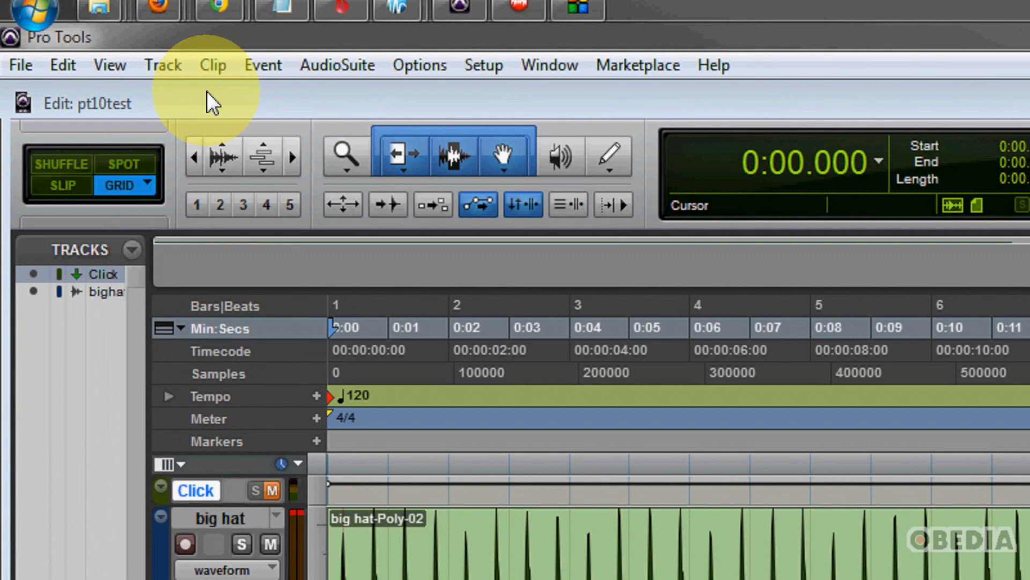
pyautogui.click(121, 69)
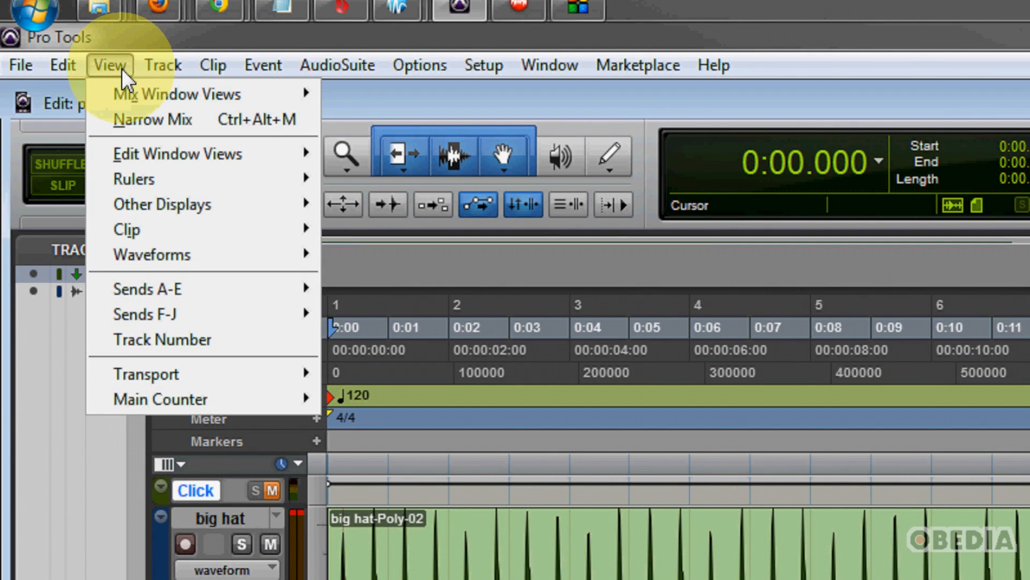
pyautogui.moveTo(184, 230)
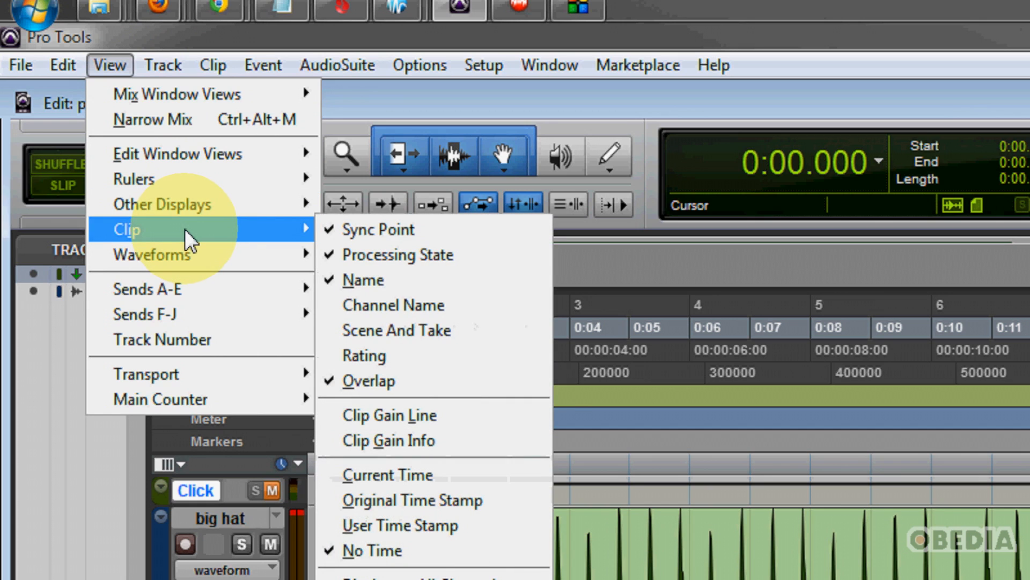
pyautogui.click(445, 440)
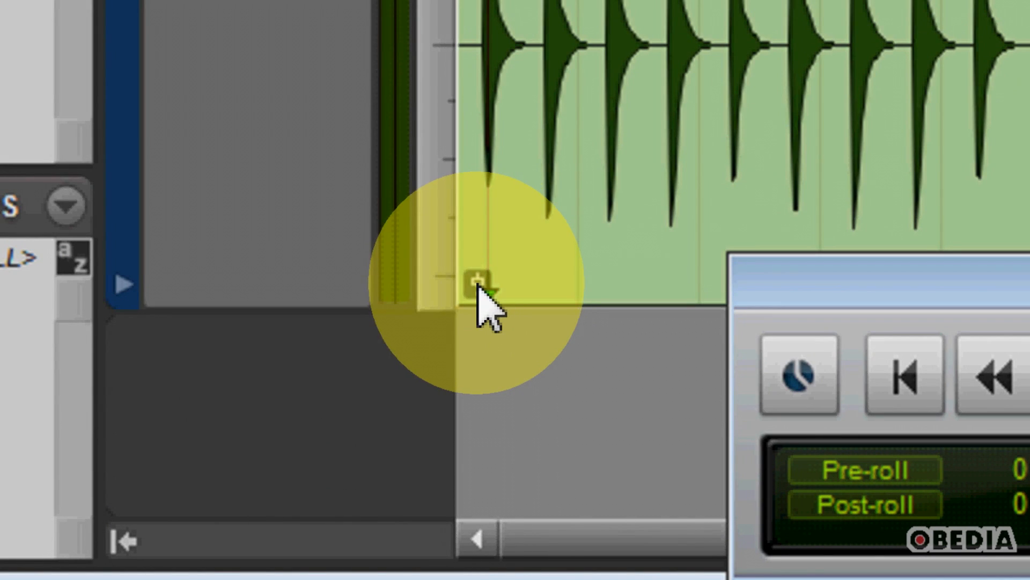
# Lower the first clip's gain to about -9.9 dB with its clip gain fader.
pyautogui.click(478, 283)
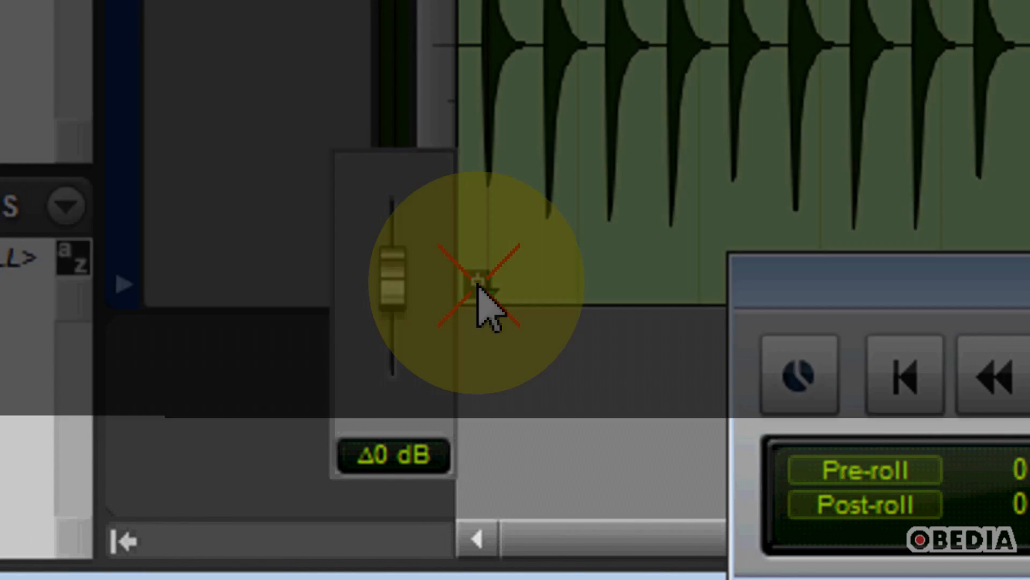
pyautogui.moveTo(478, 284)
pyautogui.mouseDown()
pyautogui.moveTo(478, 271)
pyautogui.moveTo(478, 292)
pyautogui.moveTo(475, 279)
pyautogui.mouseUp()
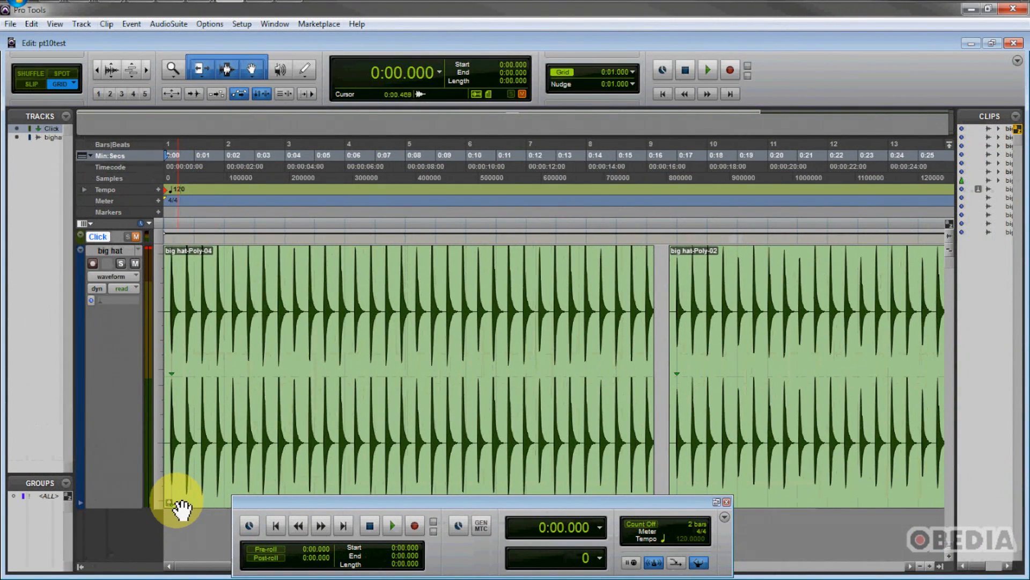
pyautogui.click(175, 504)
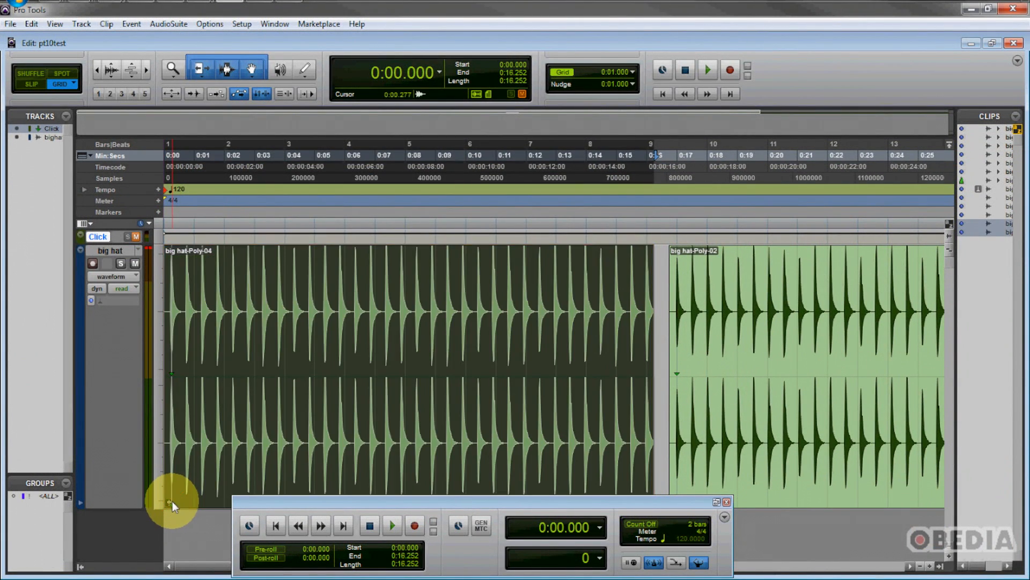
pyautogui.click(169, 501)
pyautogui.moveTo(154, 504)
pyautogui.mouseDown()
pyautogui.moveTo(152, 476)
pyautogui.moveTo(148, 500)
pyautogui.mouseUp()
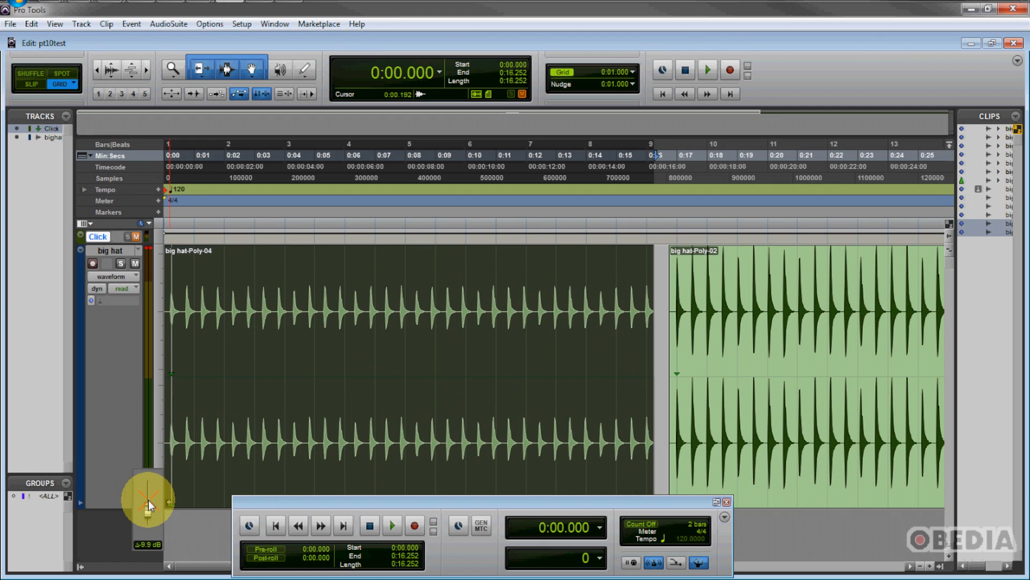
pyautogui.moveTo(148, 500); pyautogui.dragTo(148, 503)
# Play back the session, raise the first clip's gain back to about 0 dB, and stop playback.
pyautogui.press('space')
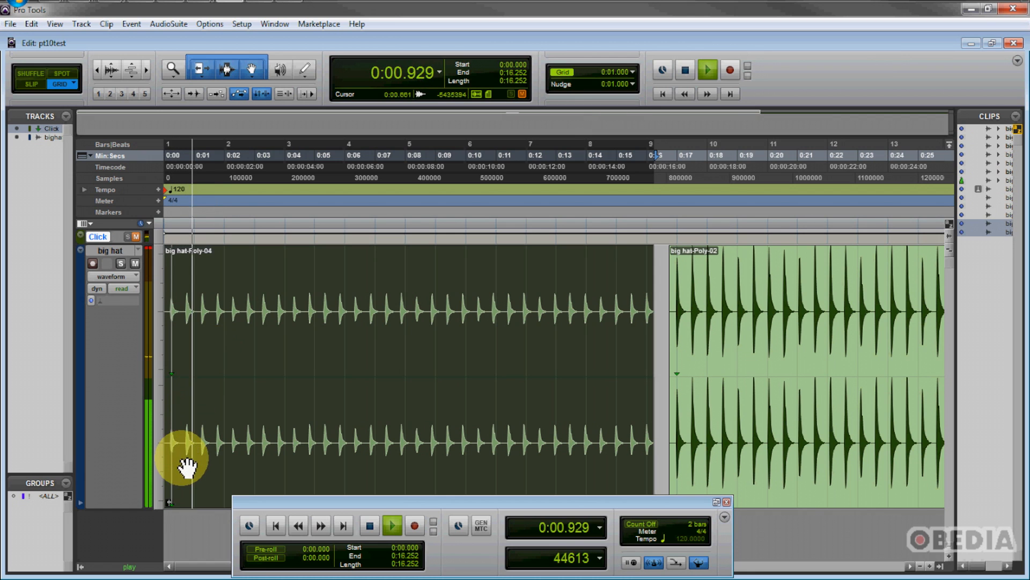
pyautogui.moveTo(169, 498)
pyautogui.mouseDown()
pyautogui.moveTo(170, 488)
pyautogui.moveTo(161, 499)
pyautogui.moveTo(168, 488)
pyautogui.mouseUp()
pyautogui.press('space')
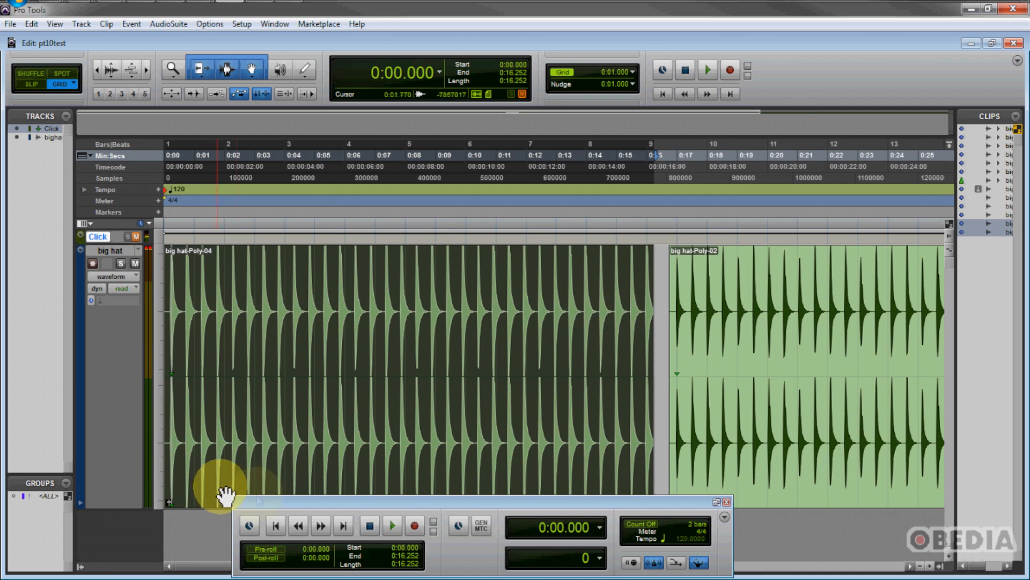
# Show the clip gain line on the clips.
pyautogui.moveTo(271, 497); pyautogui.dragTo(287, 503)
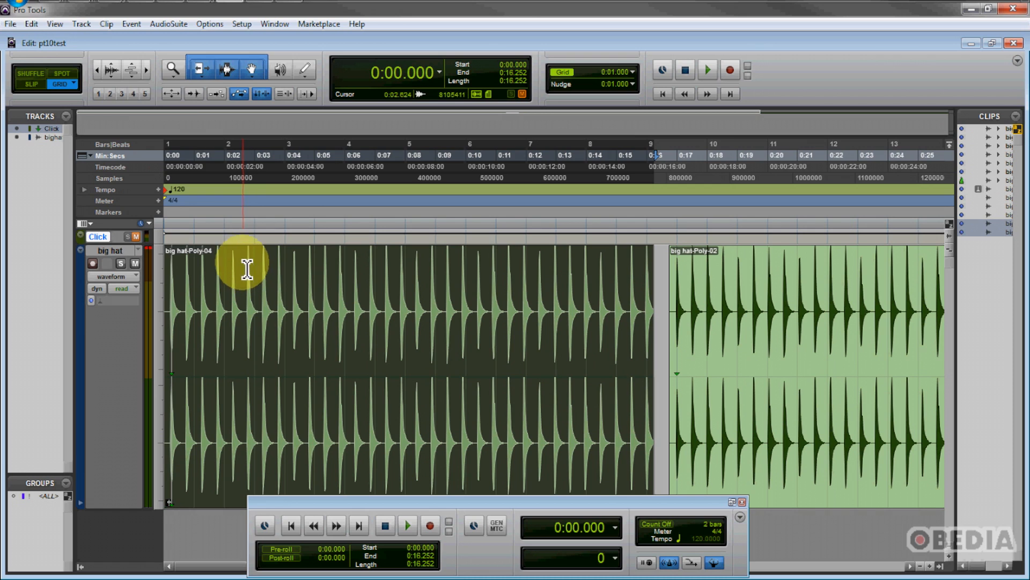
pyautogui.click(60, 25)
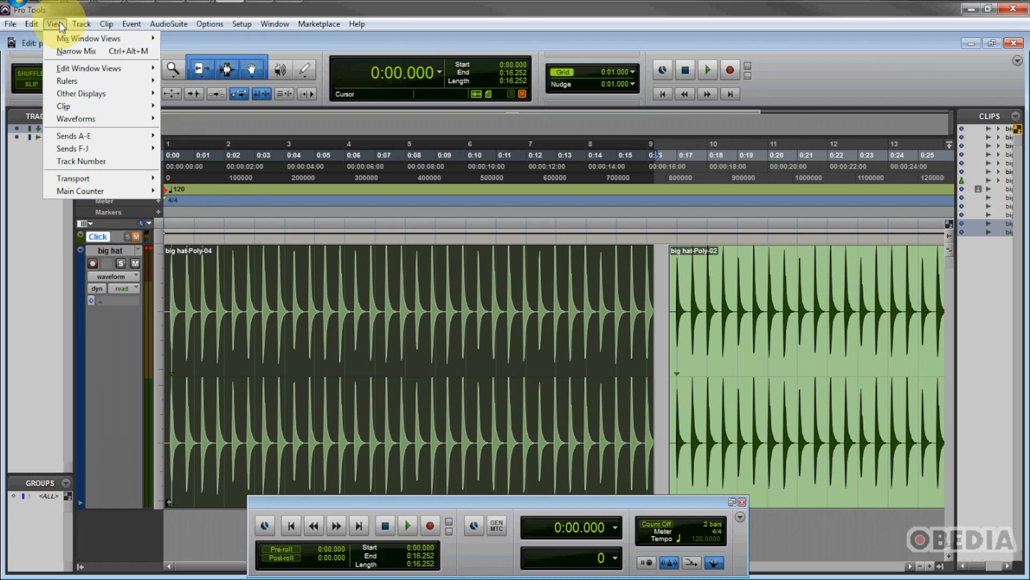
pyautogui.moveTo(73, 106)
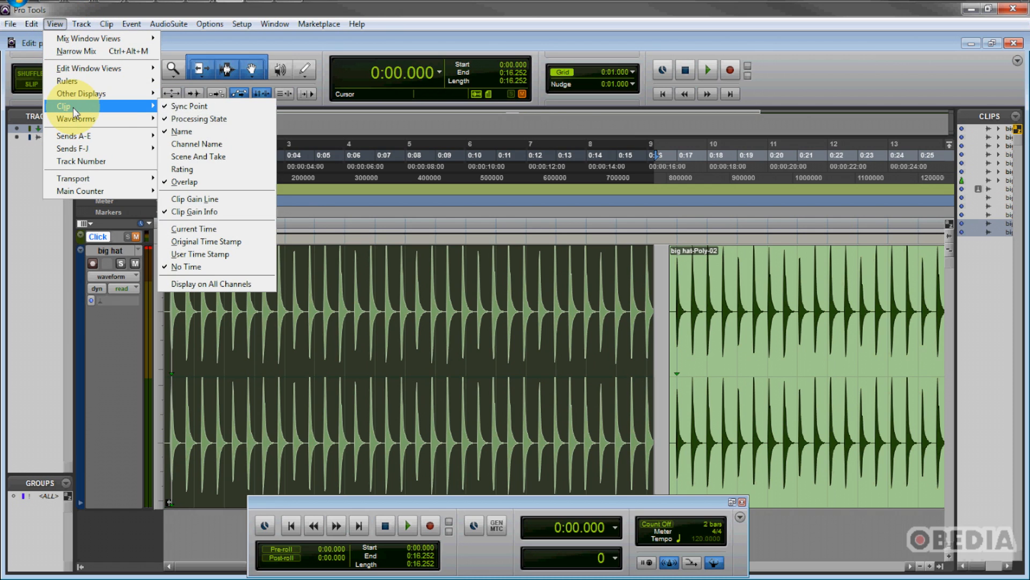
pyautogui.click(224, 199)
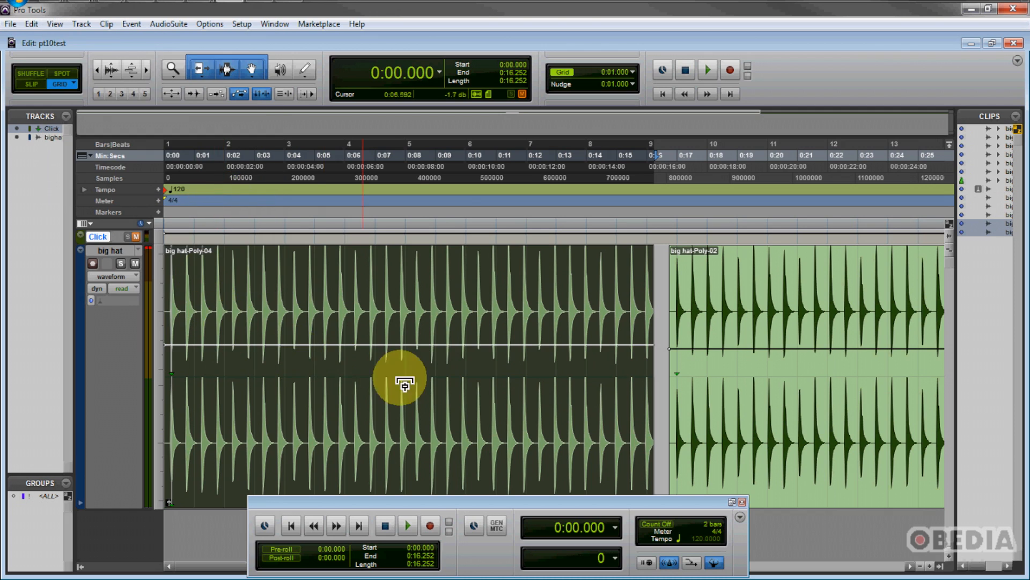
# Lower the first clip's gain line and raise the second clip's gain line.
pyautogui.click(670, 344)
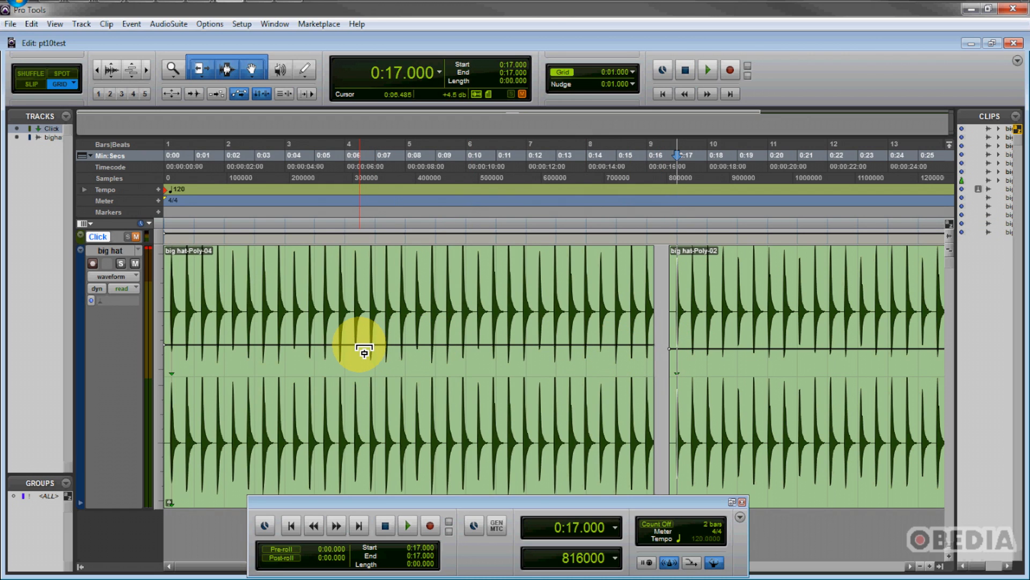
pyautogui.moveTo(364, 351); pyautogui.dragTo(350, 381)
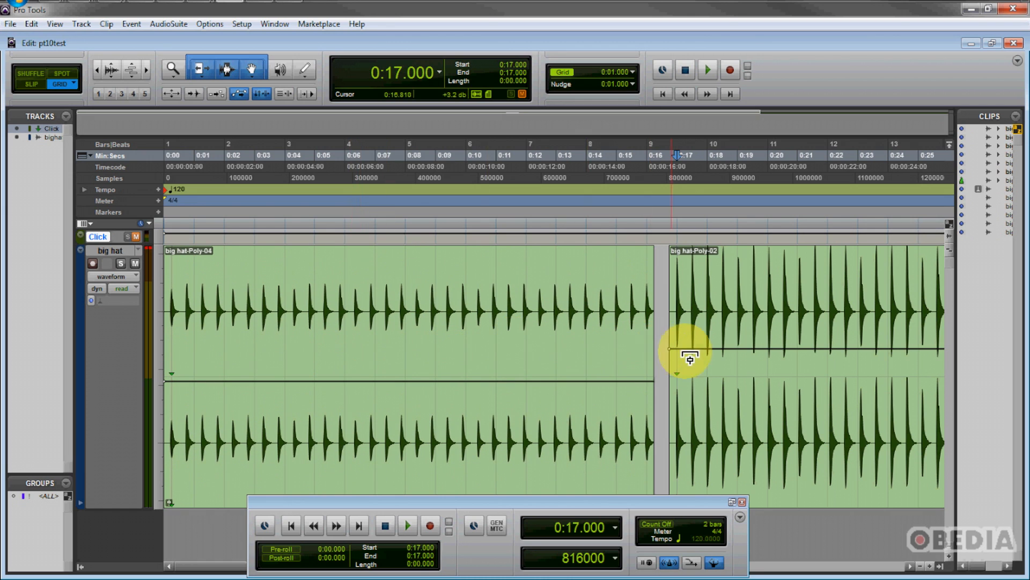
pyautogui.moveTo(699, 358); pyautogui.dragTo(680, 329)
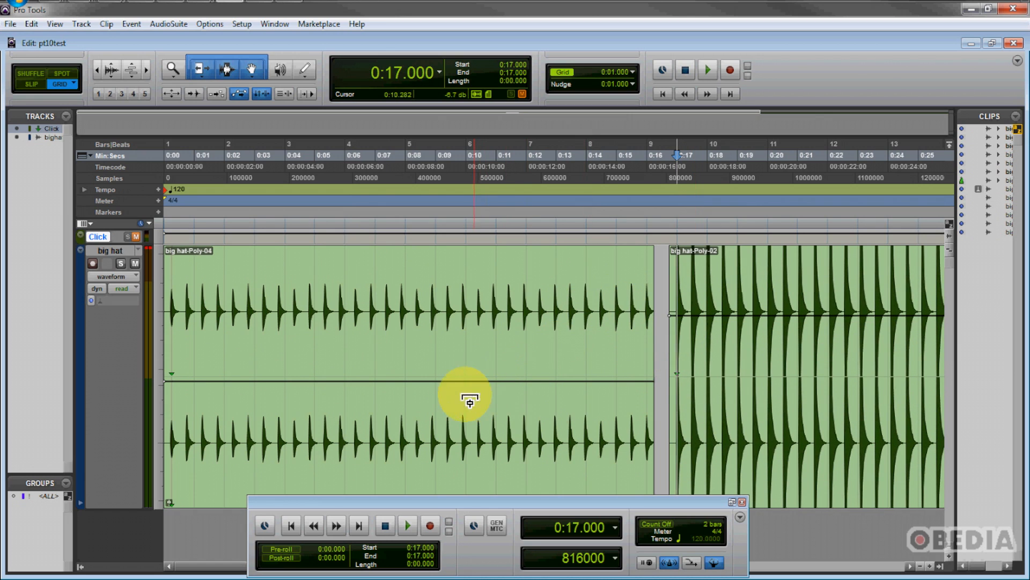
# Add breakpoints to the first clip's gain line, shaping a dip followed by a ramp up around bar 4.
pyautogui.moveTo(407, 387); pyautogui.dragTo(407, 370)
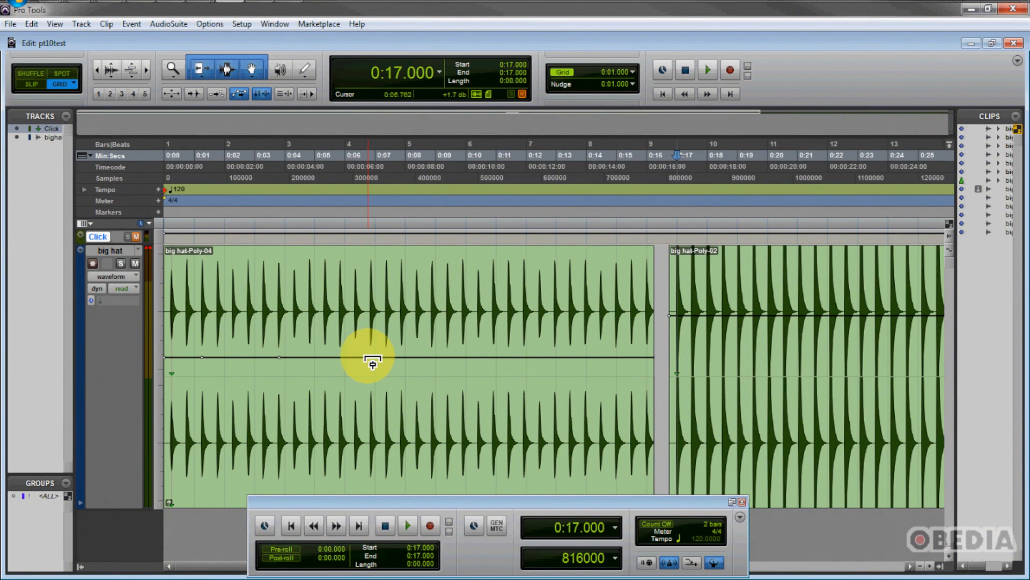
pyautogui.moveTo(369, 358); pyautogui.dragTo(375, 317)
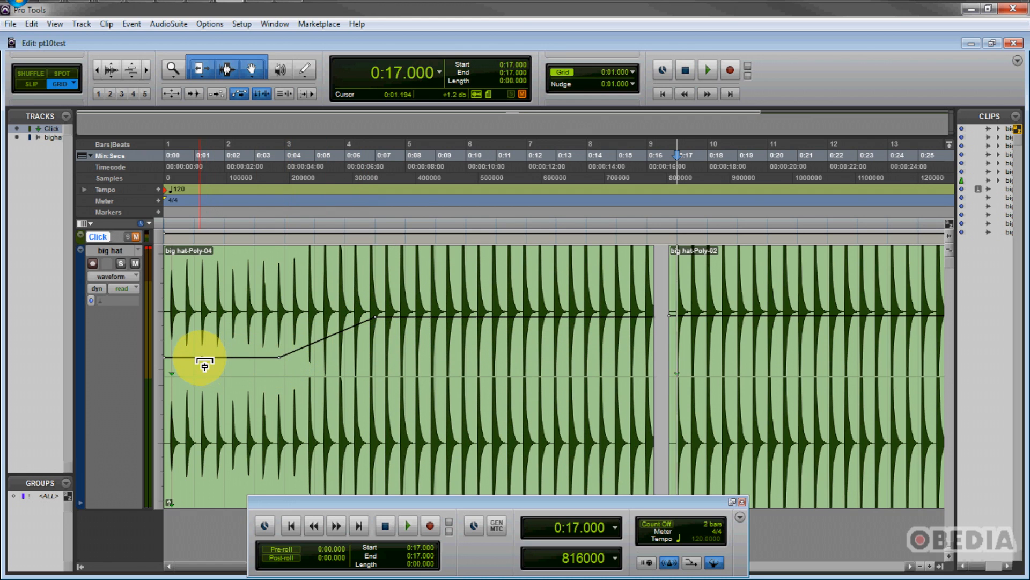
pyautogui.moveTo(203, 356); pyautogui.dragTo(207, 396)
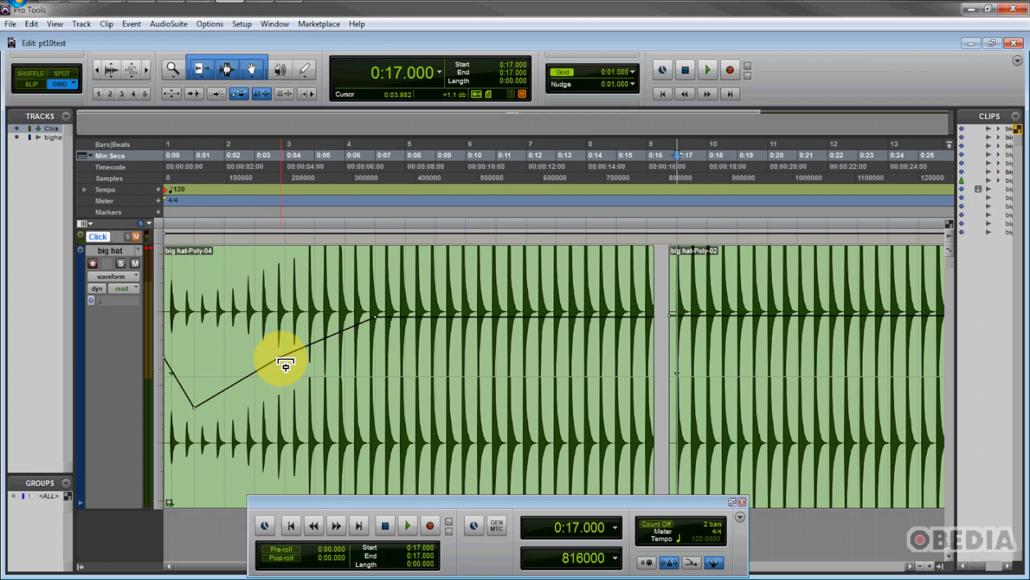
pyautogui.moveTo(279, 358); pyautogui.dragTo(323, 377)
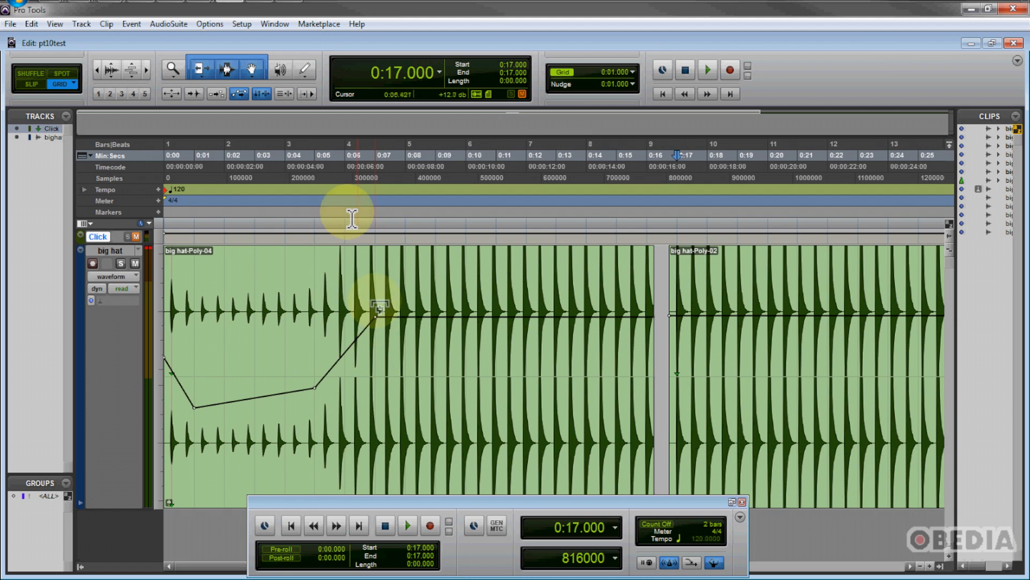
# Draw a freehand descending gain curve with the Pencil tool from bar 5 to about bar 8 of the first clip.
pyautogui.click(309, 75)
pyautogui.moveTo(427, 326)
pyautogui.mouseDown()
pyautogui.moveTo(460, 364)
pyautogui.moveTo(540, 394)
pyautogui.moveTo(591, 391)
pyautogui.mouseUp()
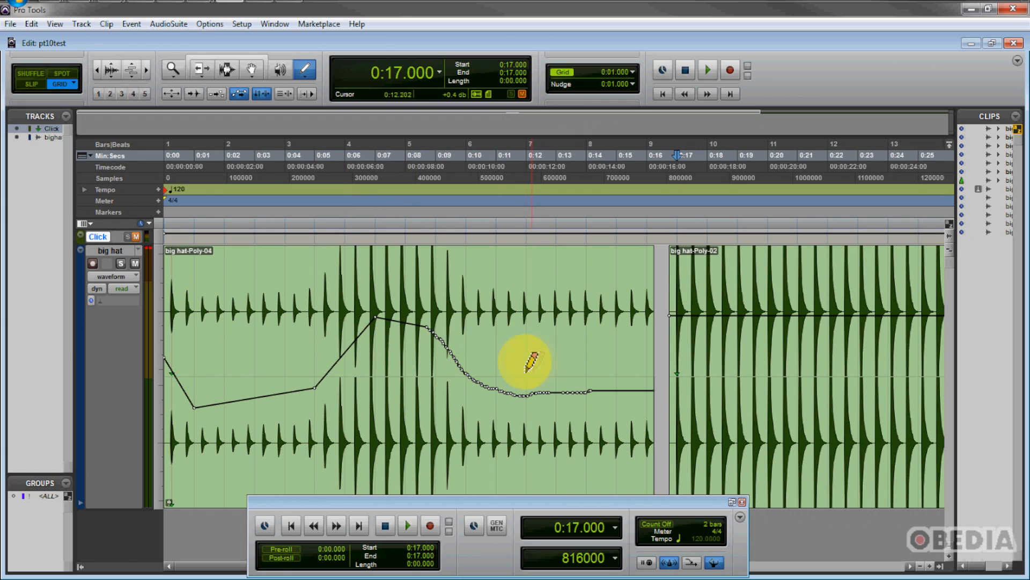
# Delete the first clip and move the remaining clip to the start of the session.
pyautogui.hotkey('F6', 'F7')
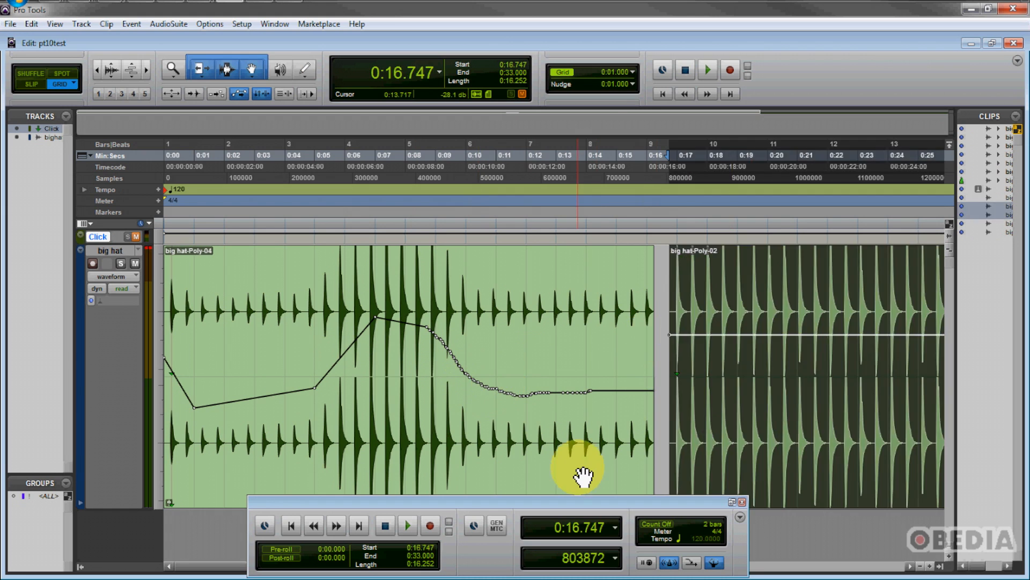
pyautogui.click(582, 475)
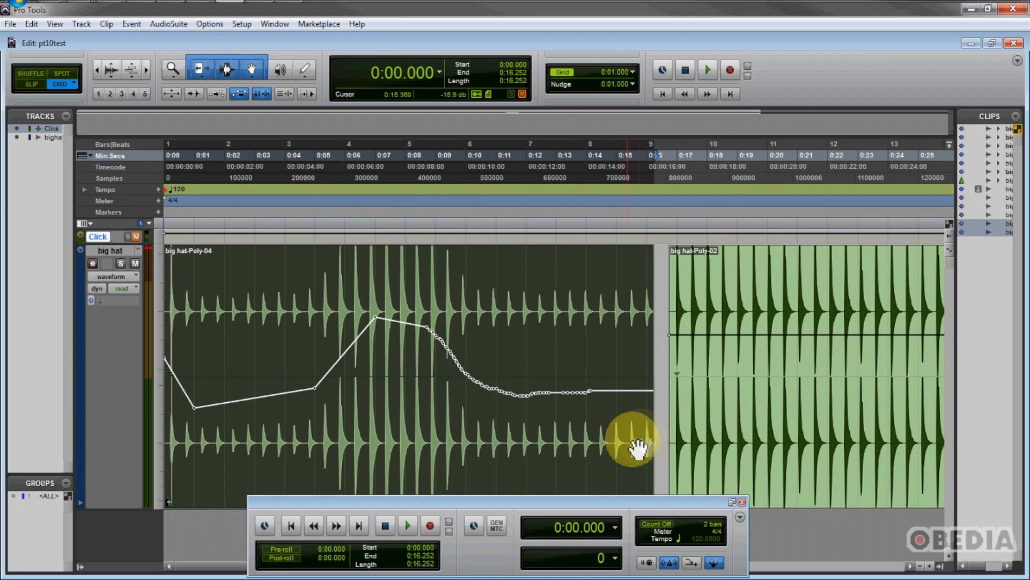
pyautogui.press('Delete')
pyautogui.moveTo(756, 403); pyautogui.dragTo(188, 397)
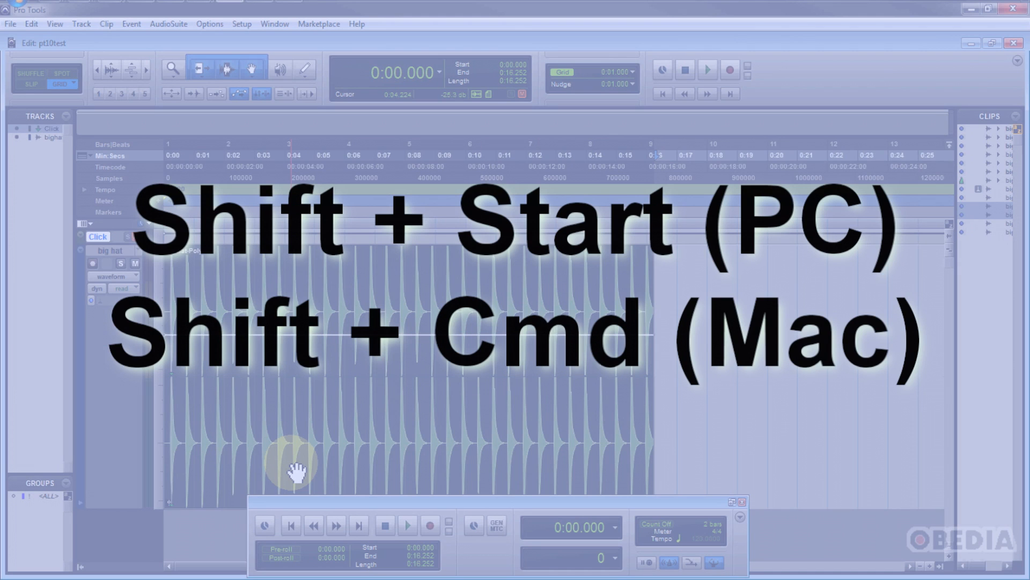
pyautogui.scroll(-10, 296, 472)
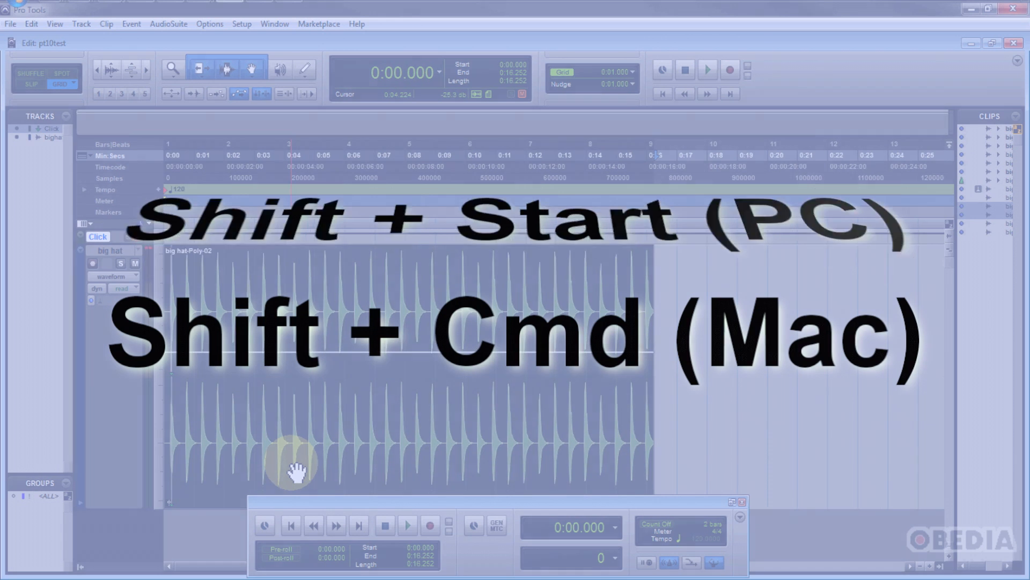
pyautogui.scroll(-4, 297, 472)
pyautogui.scroll(-4, 296, 472)
pyautogui.scroll(-4, 296, 472)
pyautogui.scroll(12, 297, 472)
pyautogui.scroll(5, 296, 473)
pyautogui.scroll(-5, 297, 472)
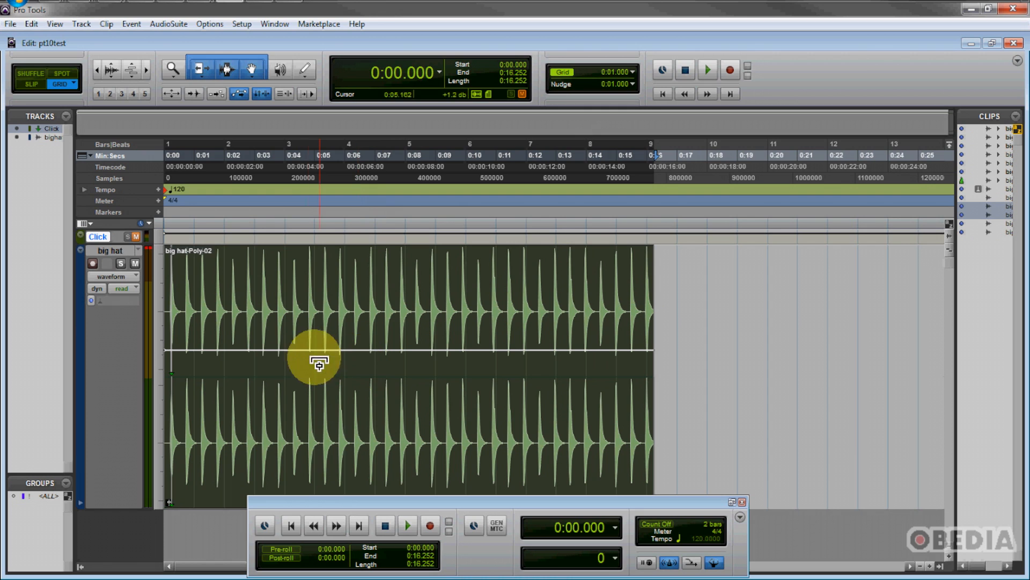
# Add breakpoints to the clip's gain line, ramping the gain up from bar 3 to bar 5.
pyautogui.click(282, 350)
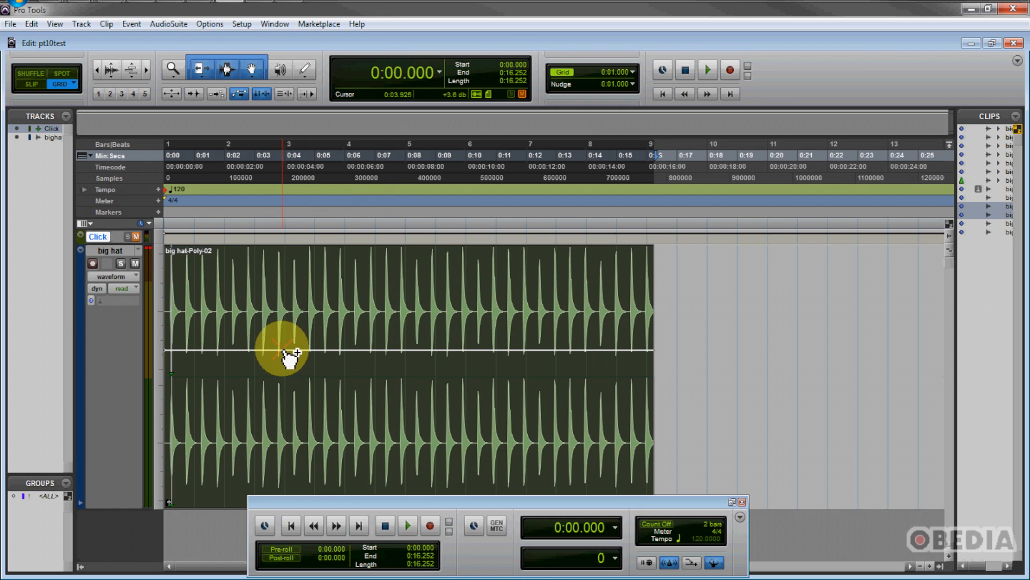
pyautogui.moveTo(365, 351); pyautogui.dragTo(429, 315)
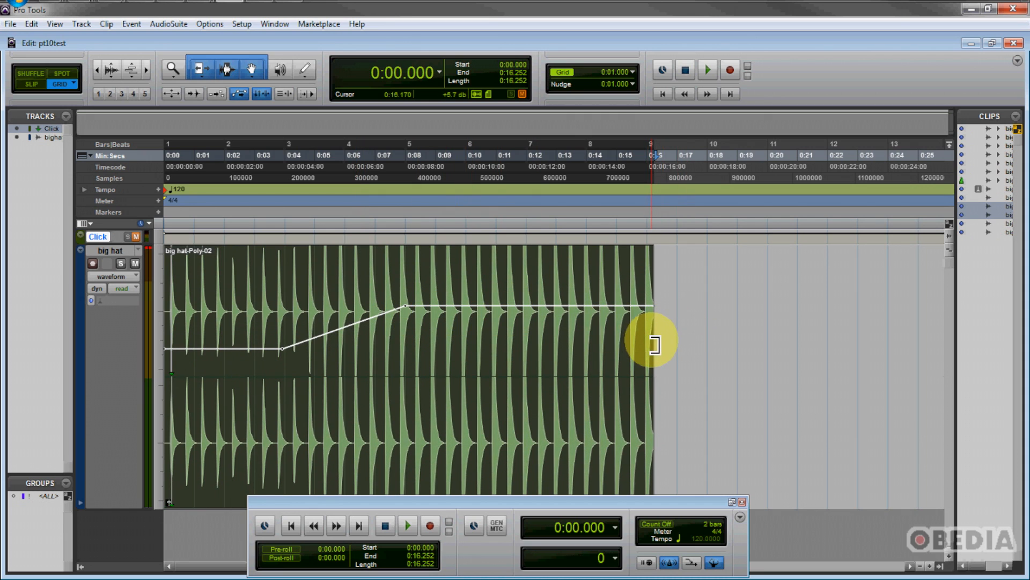
# Trim the clip's end back to bar 4, then extend it to its full length again.
pyautogui.moveTo(654, 352); pyautogui.dragTo(345, 363)
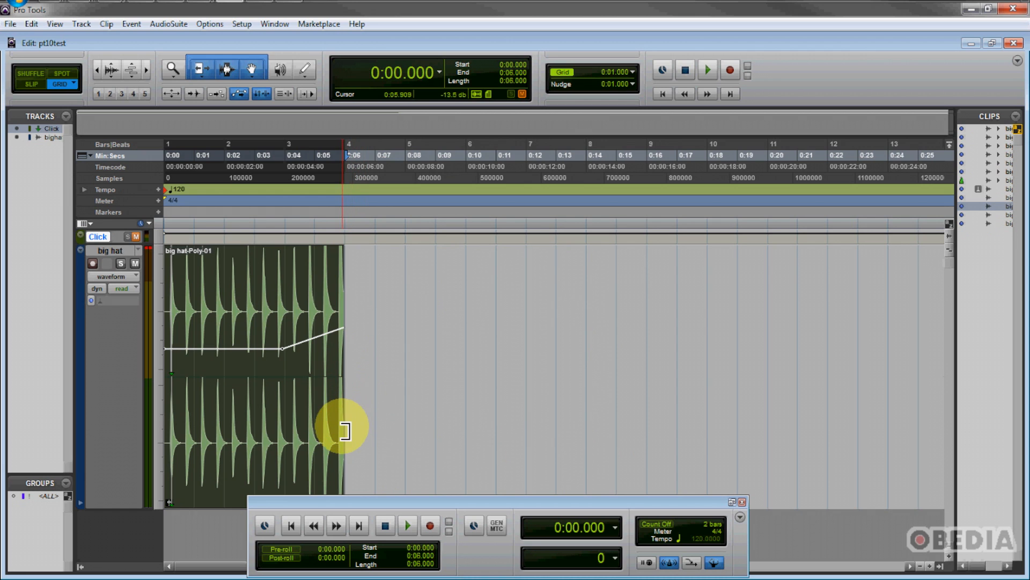
pyautogui.moveTo(341, 426); pyautogui.dragTo(791, 435)
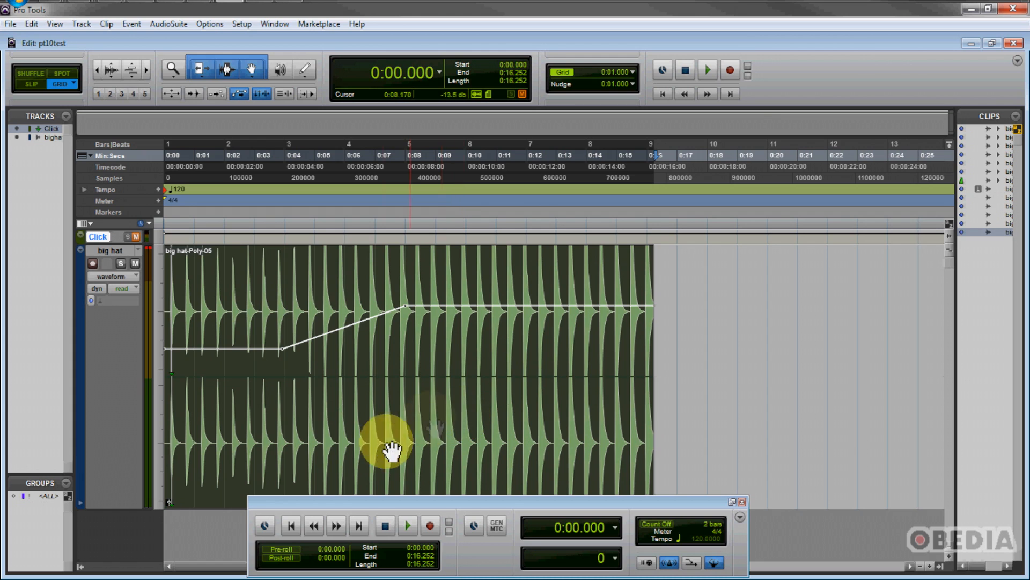
# Move the Transport window toward the lower right of the screen.
pyautogui.moveTo(304, 500); pyautogui.dragTo(251, 499)
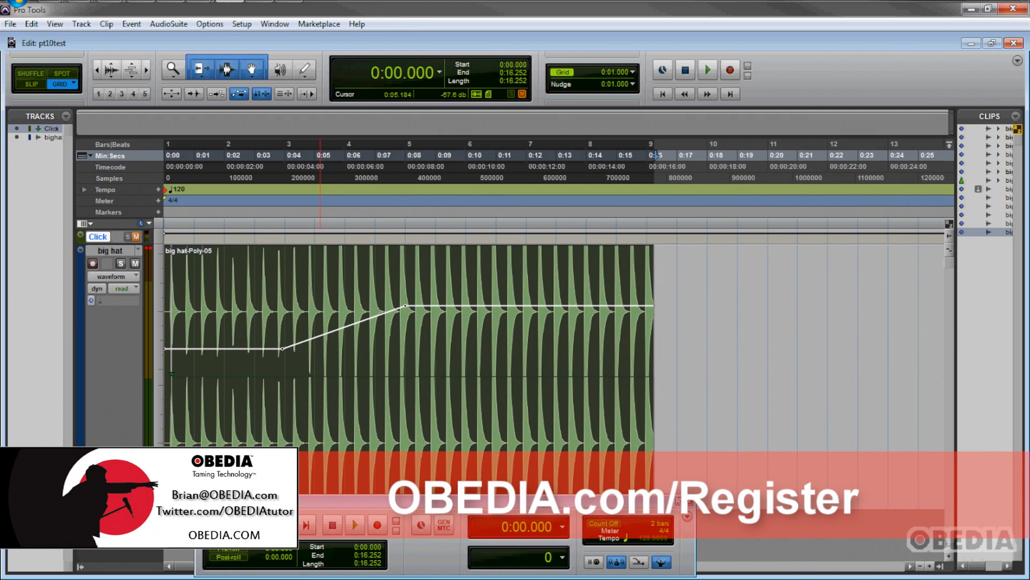
pyautogui.moveTo(263, 500); pyautogui.dragTo(561, 497)
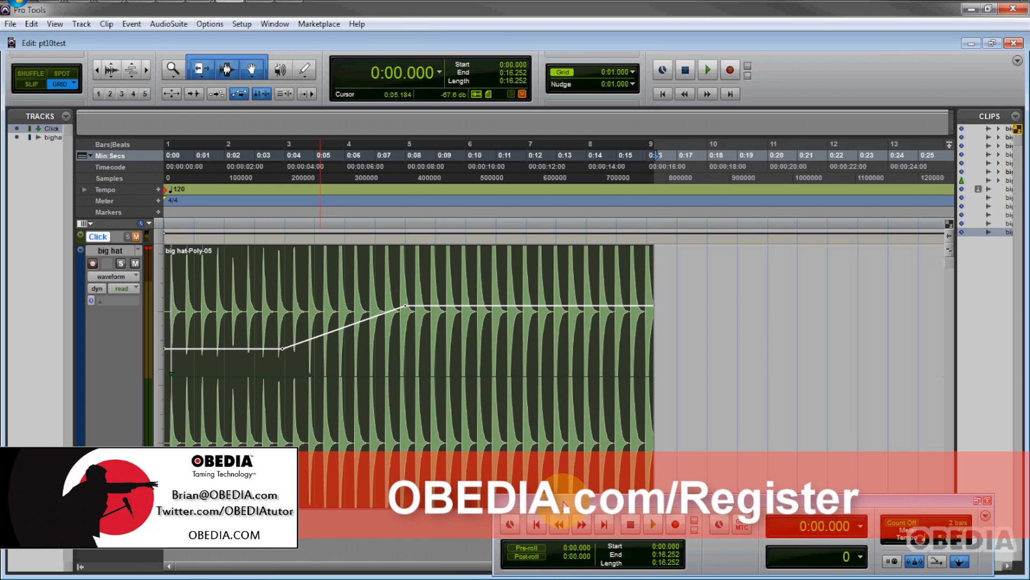